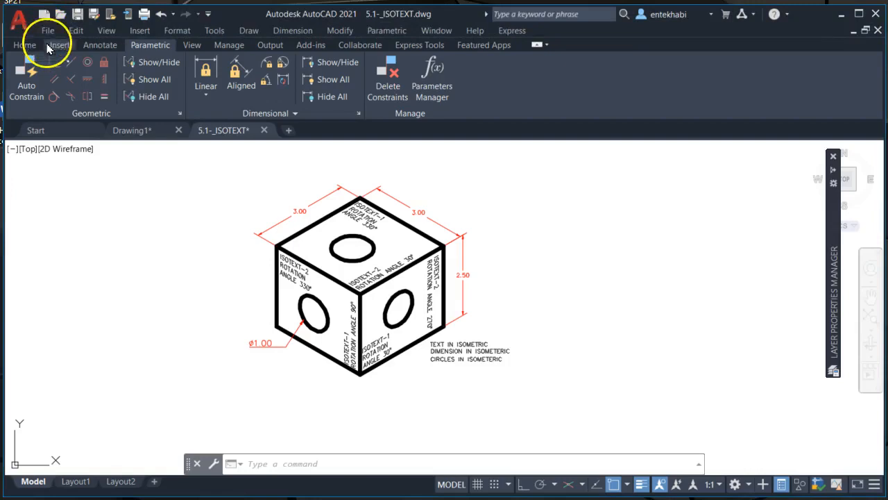
- Create a new drawing from the CMA 82_Template-A template
click(46, 31)
click(64, 48)
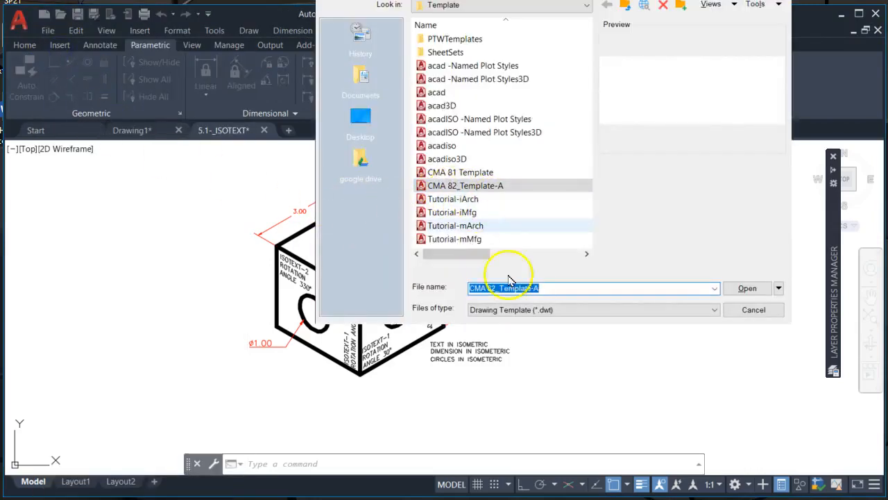
click(743, 291)
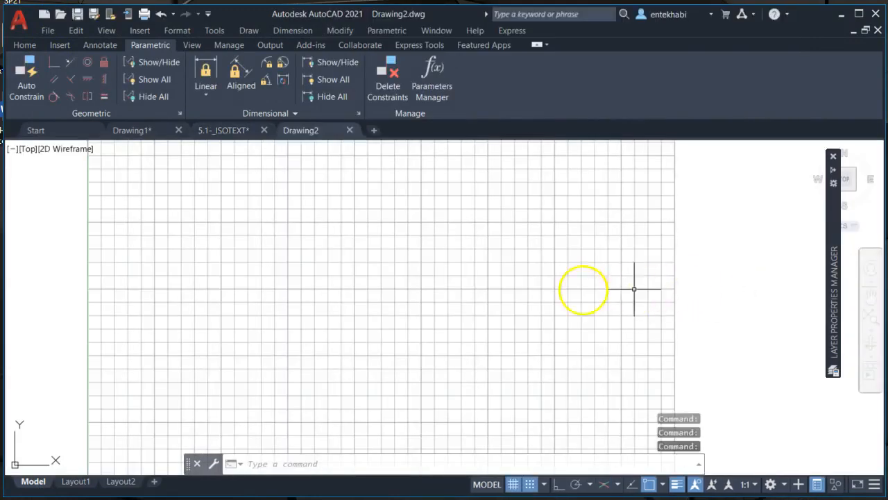
middle_drag(264, 283, 278, 279)
click(273, 303)
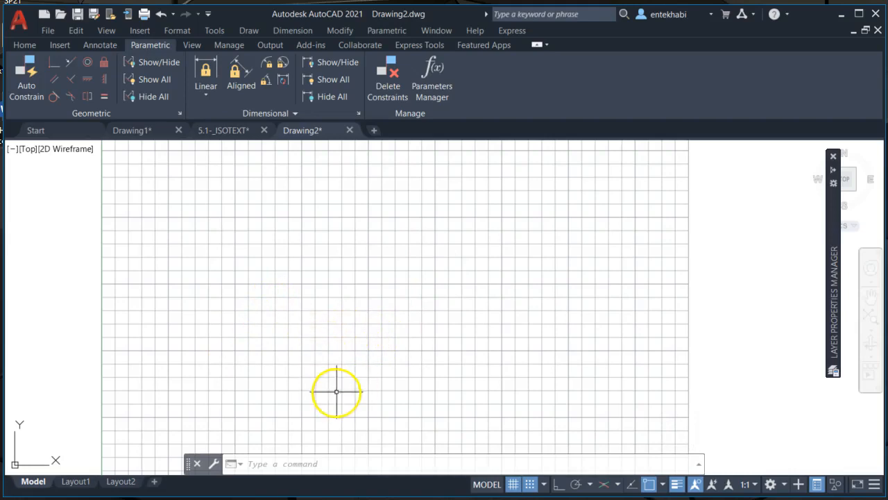
- Set the snap type to Isometric snap in the drafting settings and turn off the grid display
click(544, 486)
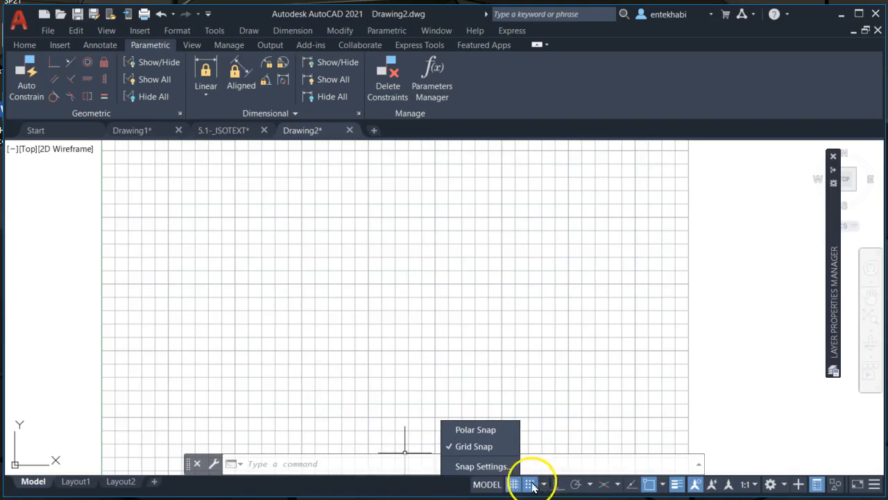
click(459, 468)
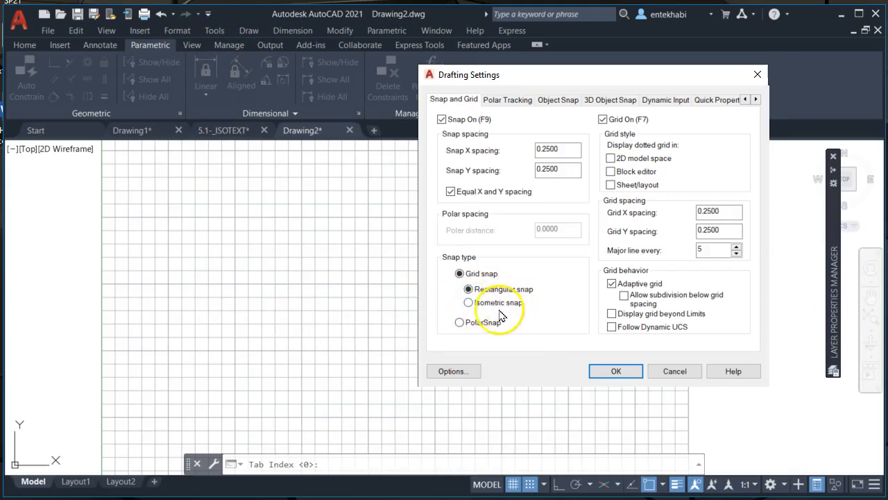
click(470, 304)
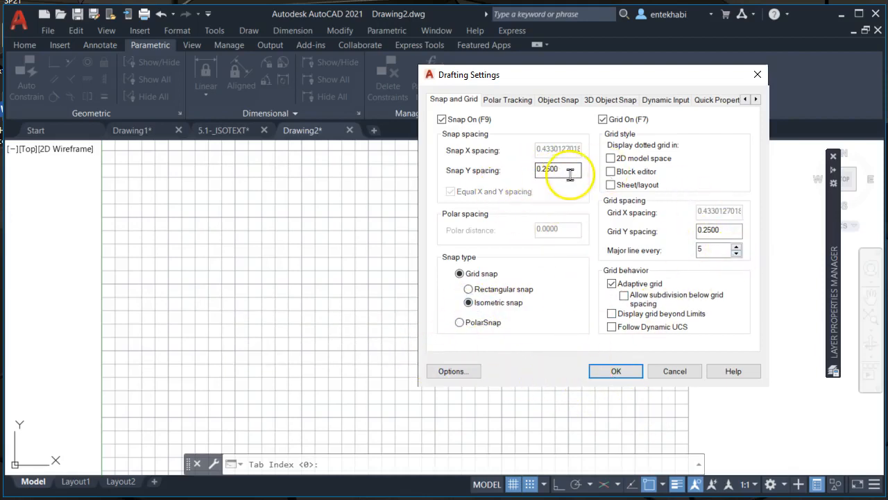
click(618, 372)
mouse_move(383, 347)
middle_down()
mouse_move(377, 341)
mouse_move(497, 275)
mouse_move(463, 284)
middle_up()
scroll(462, 287, down, 2)
scroll(441, 302, down, 2)
scroll(437, 303, up, 1)
scroll(422, 308, up, 2)
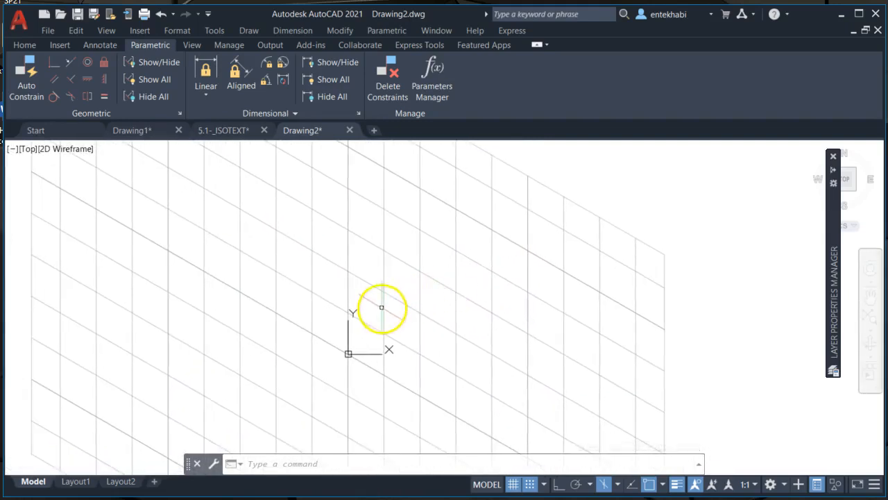
key(F7)
middle_drag(406, 309, 327, 292)
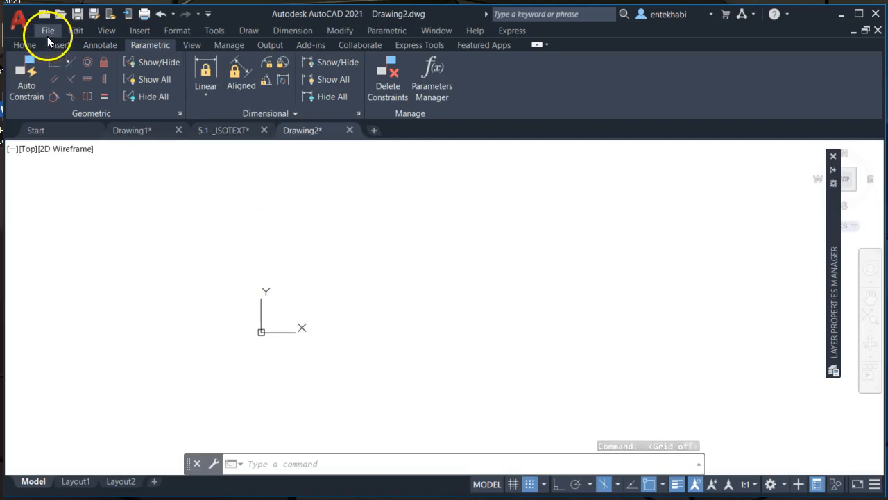
- Draw the left face's lower edge as a line 3 units long at 330° with Ortho on
click(29, 44)
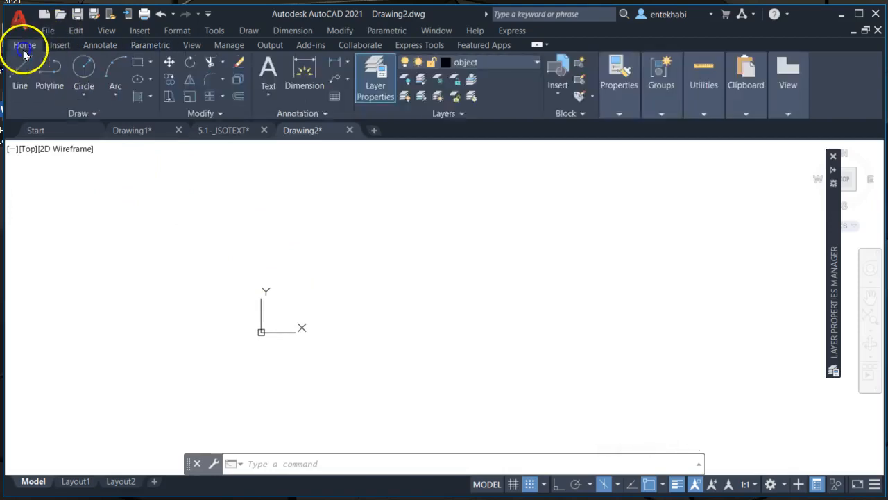
click(20, 87)
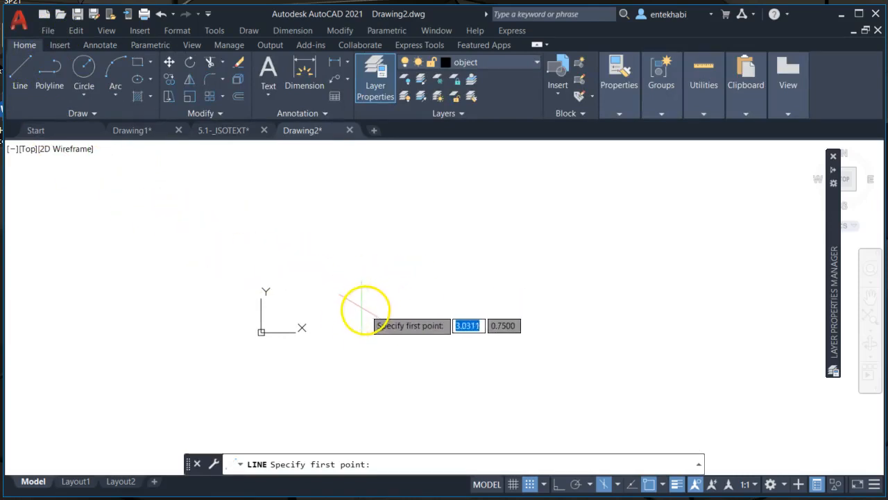
click(361, 307)
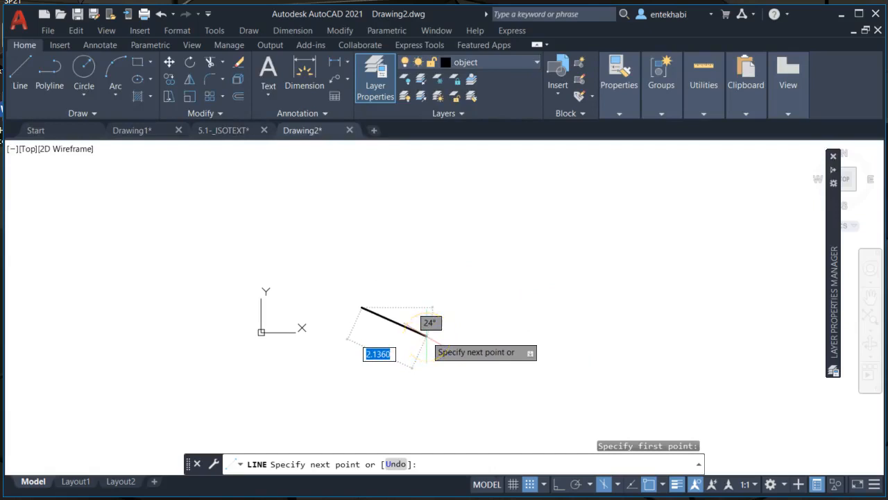
click(559, 486)
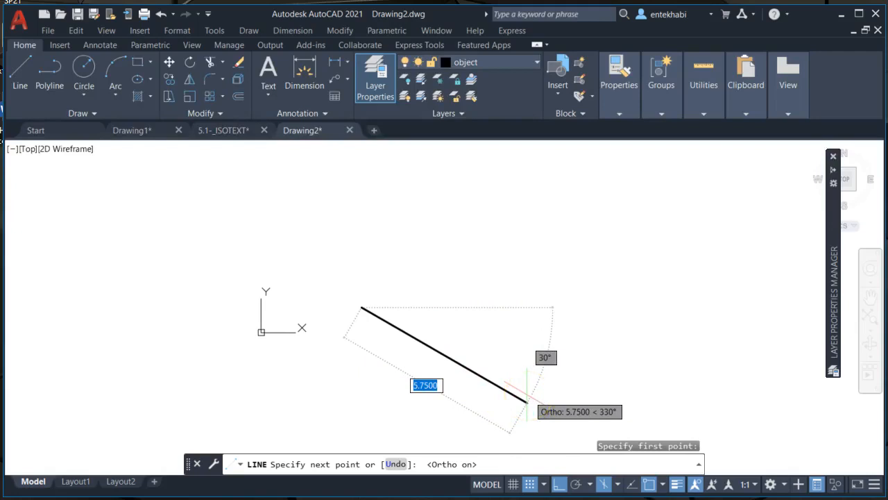
text(3)
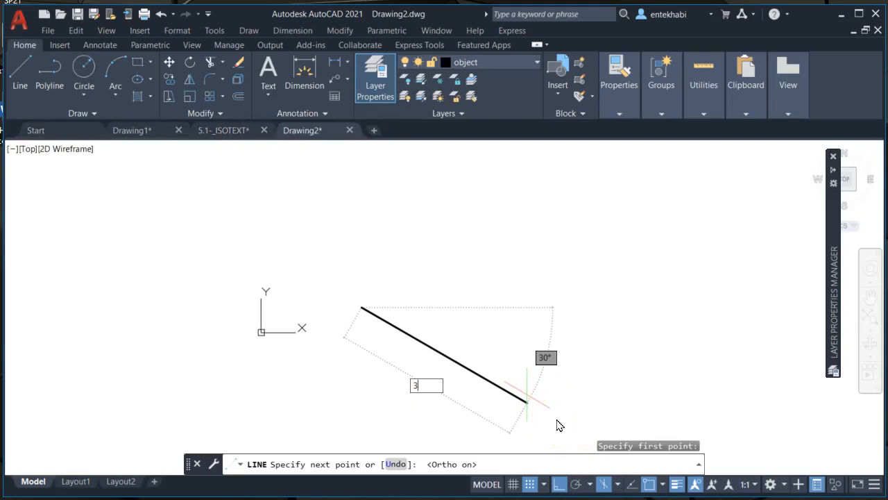
key(Return)
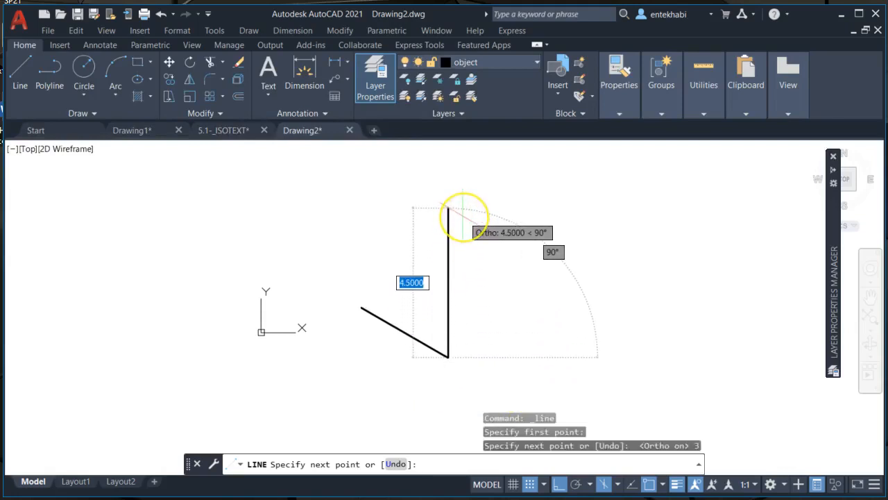
- Complete the left face with a 2.5-unit vertical edge upward, a 3-unit edge at 150° and a closing line to the start point
text(2)
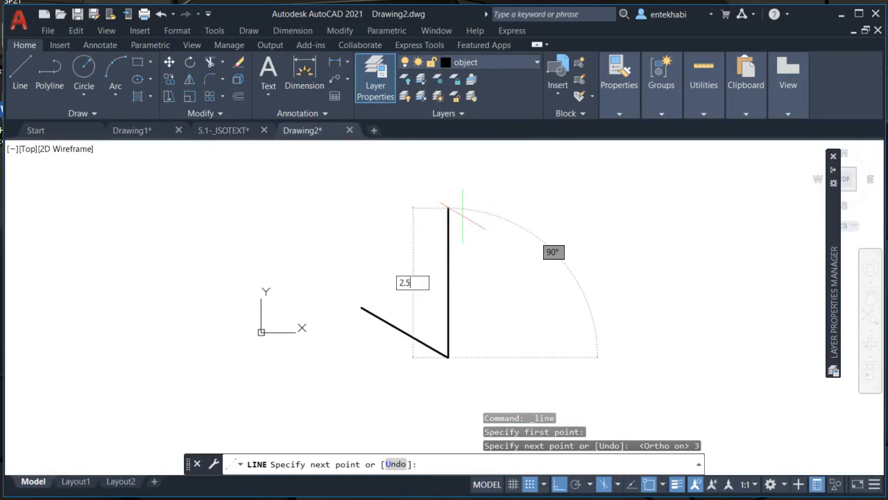
text(.5)
key(Return)
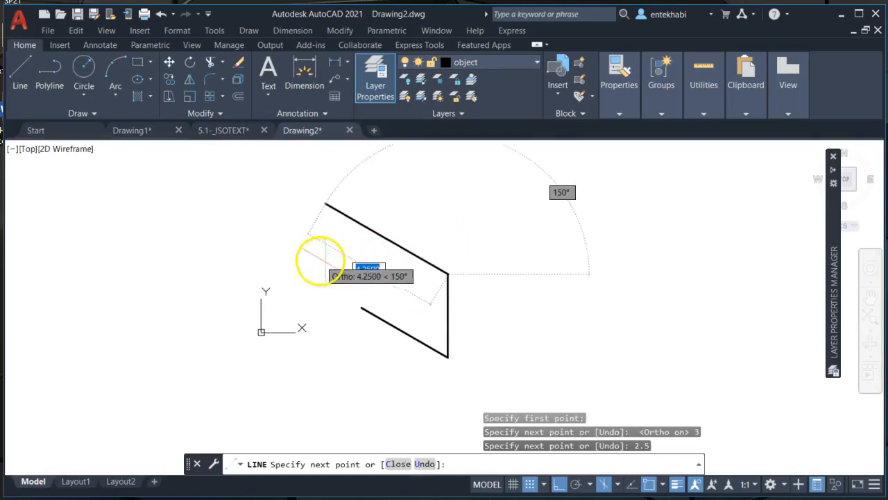
text(3)
key(Return)
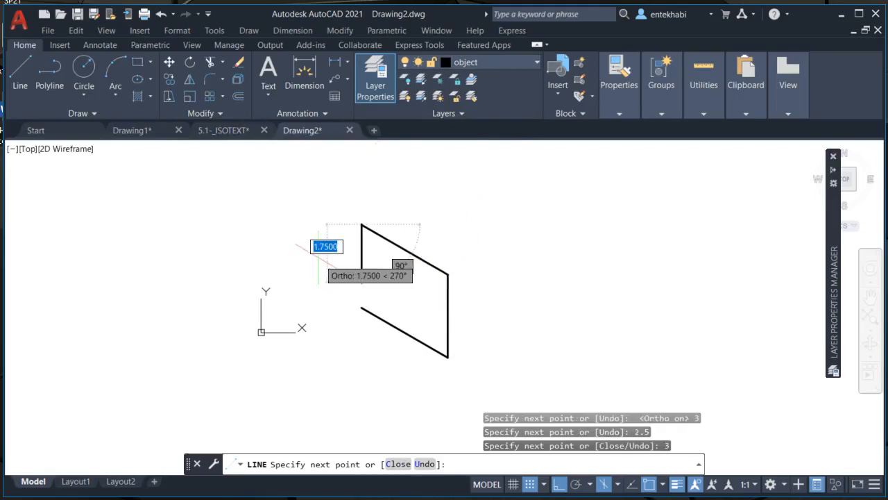
click(360, 307)
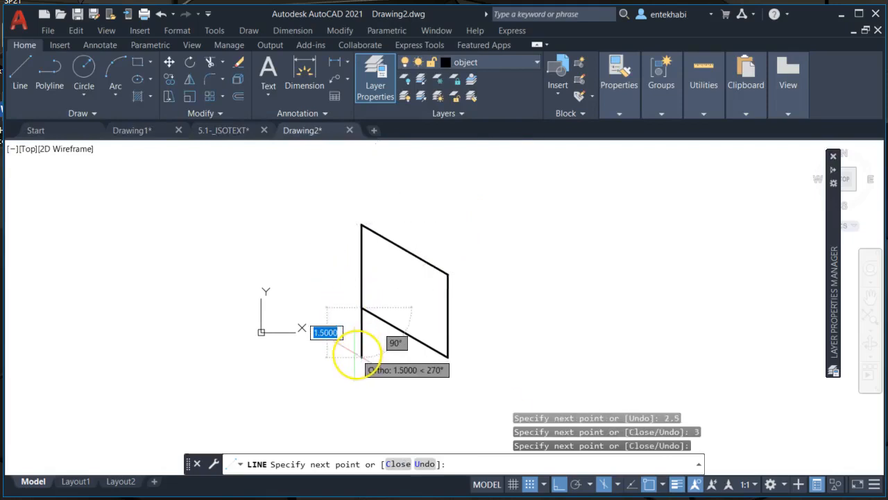
key(Return)
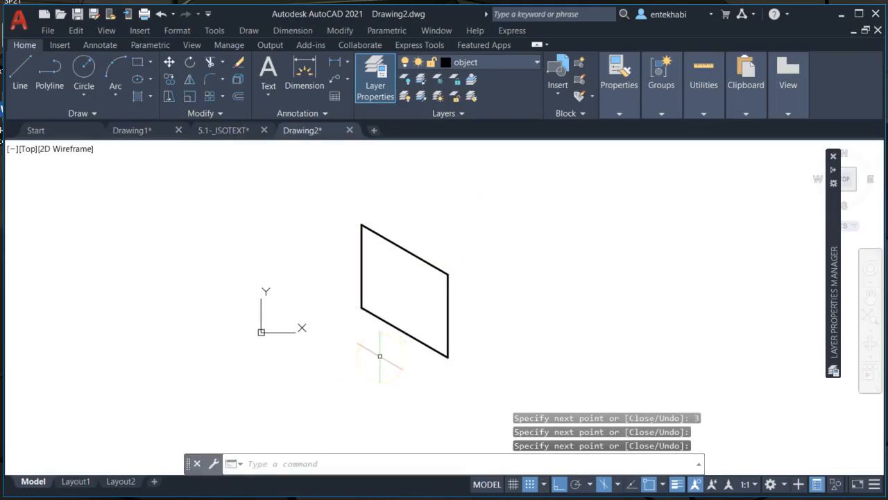
- Draw the right face's lower edge 3 units long at 30° from the left face's lowest corner, using isoplane Right
key(Return)
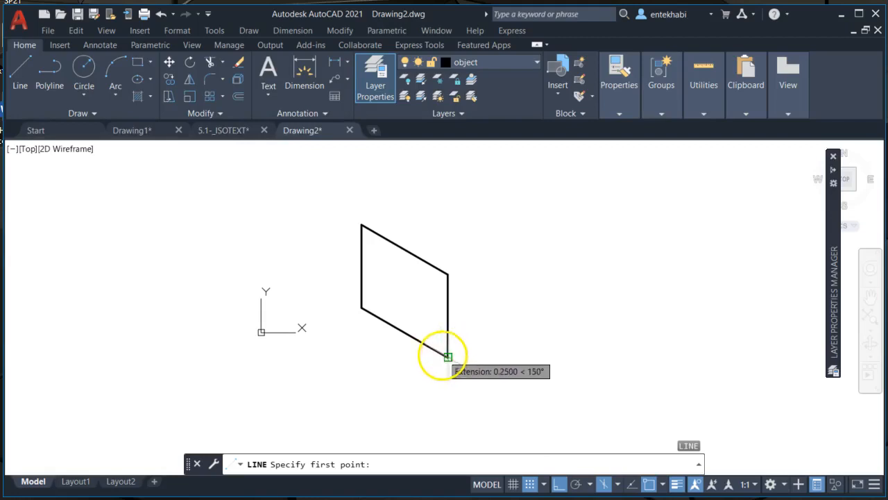
click(449, 357)
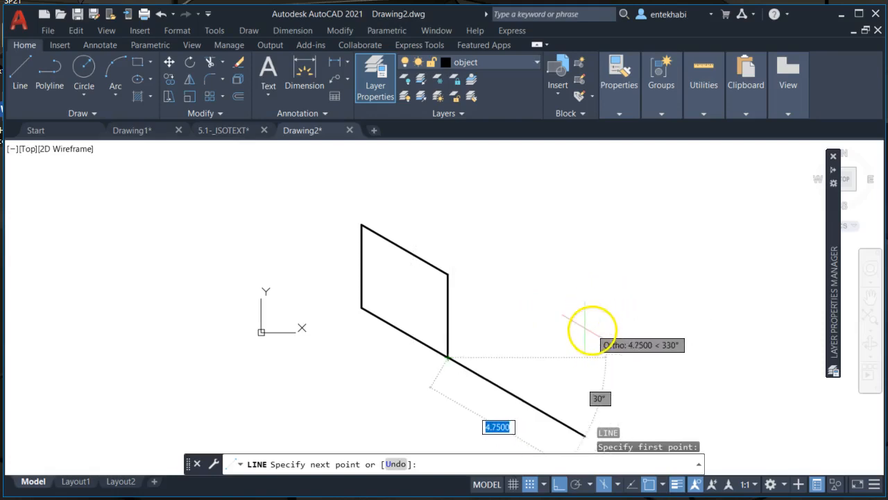
key(F5)
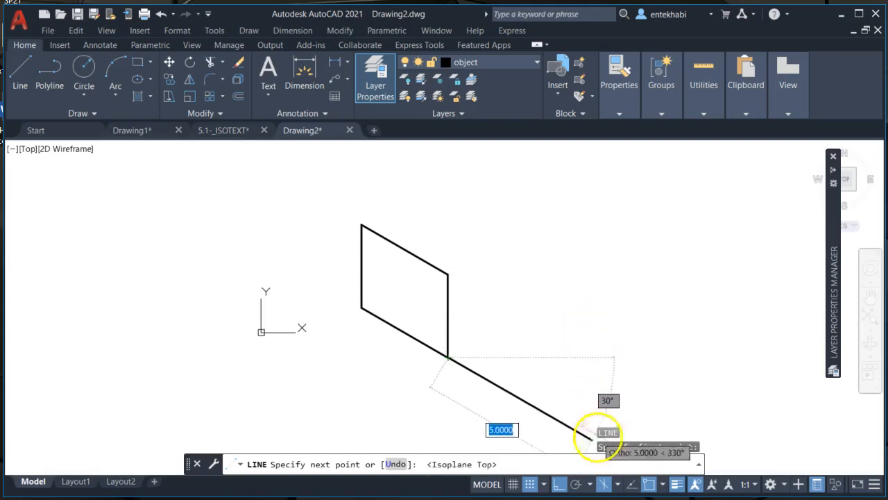
click(617, 486)
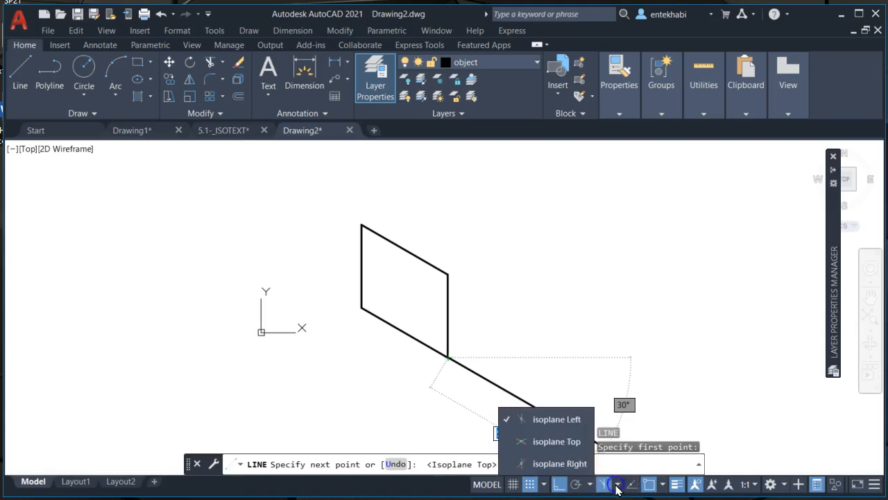
click(549, 464)
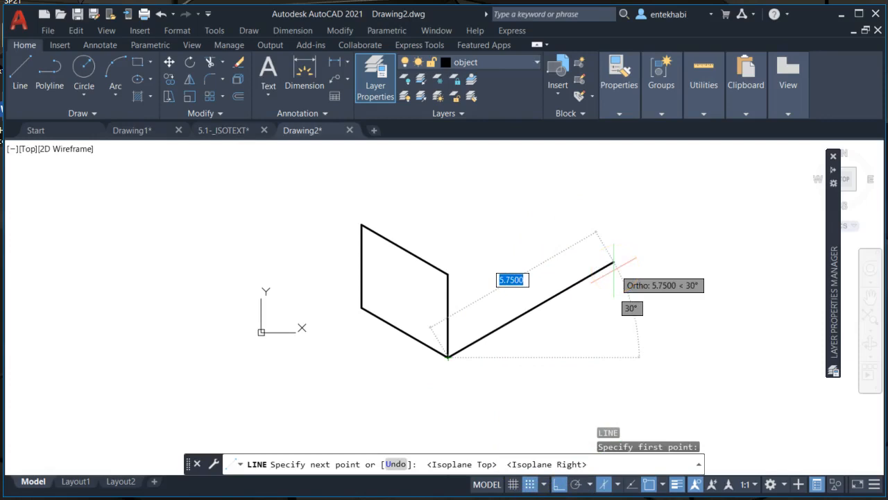
text(3)
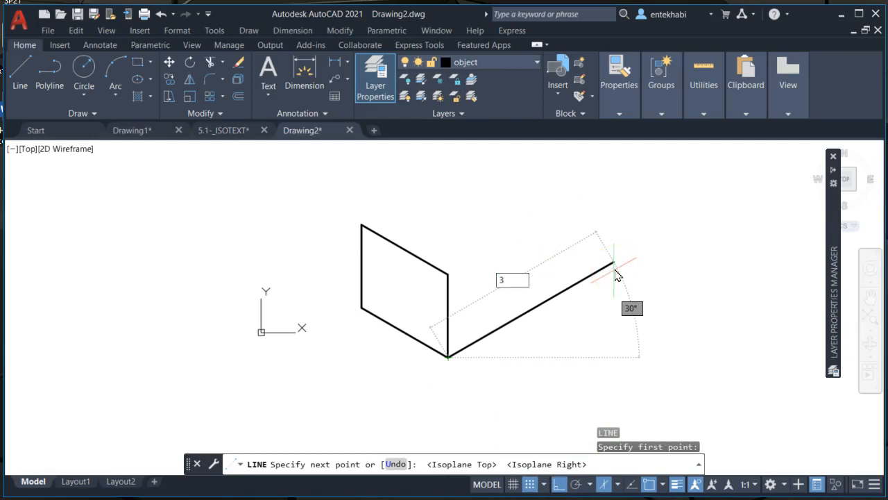
key(Return)
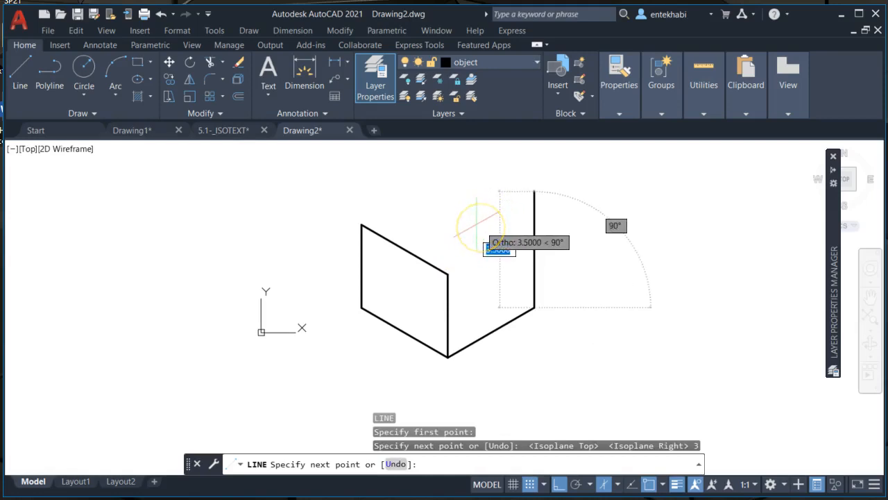
- Complete the right face with a 2.5-unit vertical edge upward and a line back to the shared edge's upper end
text(2)
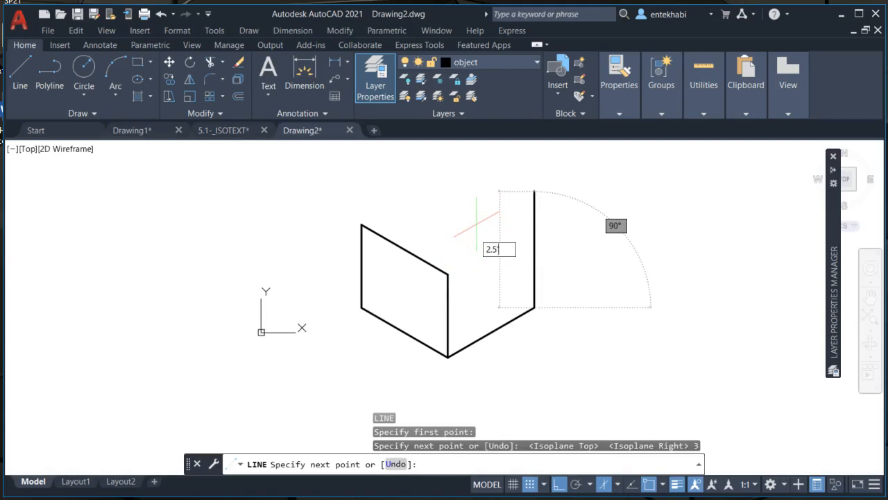
text(.5)
key(Return)
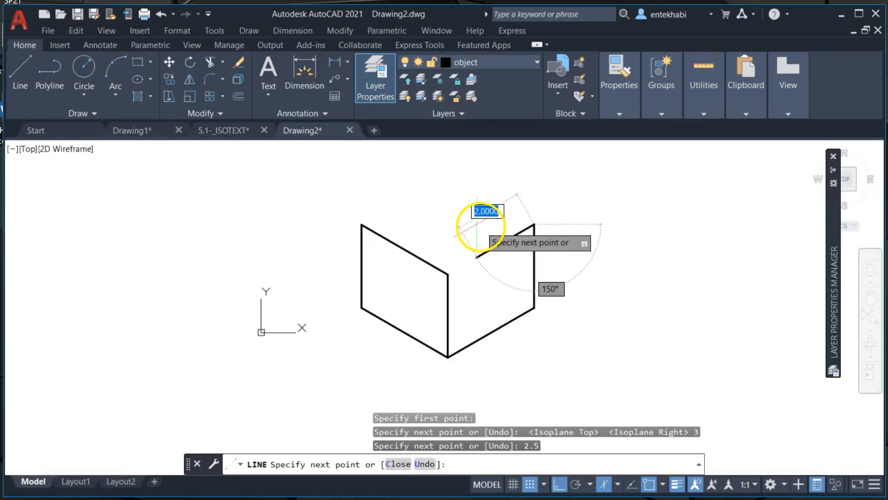
click(448, 274)
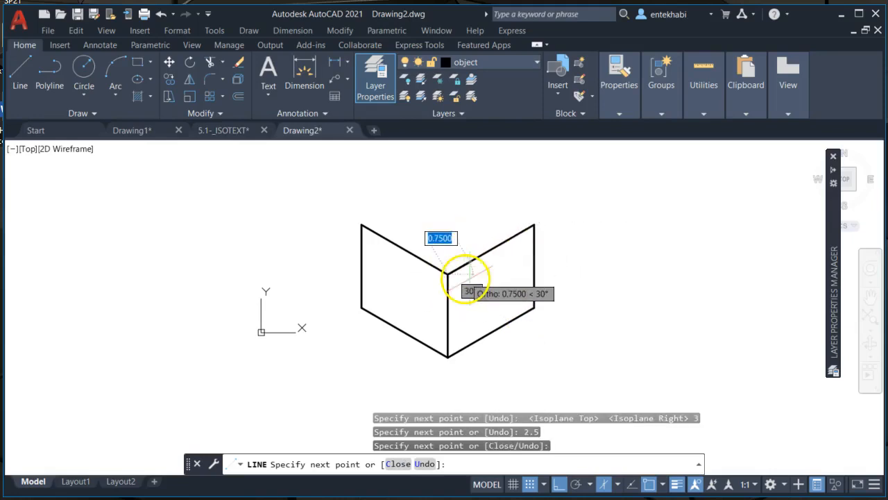
key(Return)
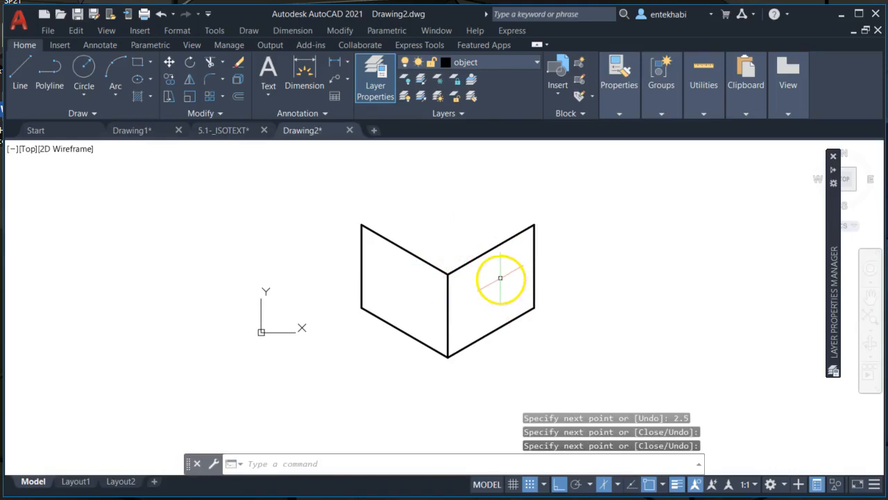
- Draw a 3-unit top-face edge at 150° from the right face's outer upper corner, using isoplane Top
key(Return)
click(535, 225)
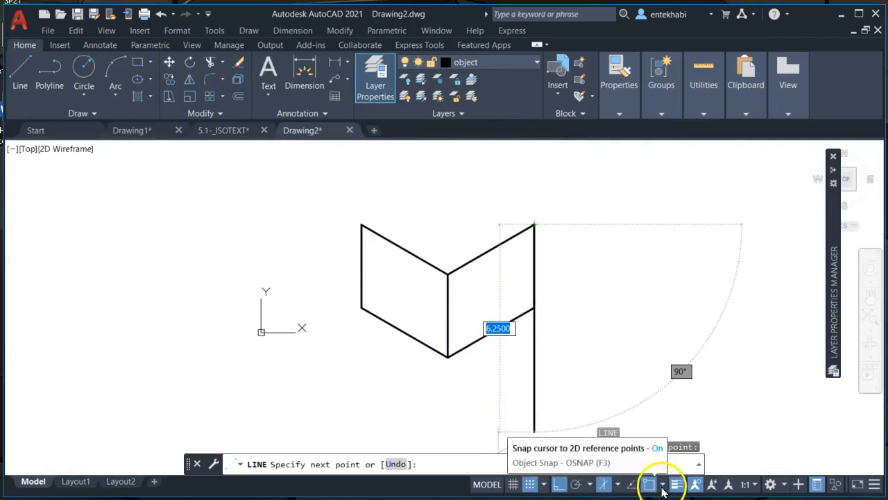
click(662, 485)
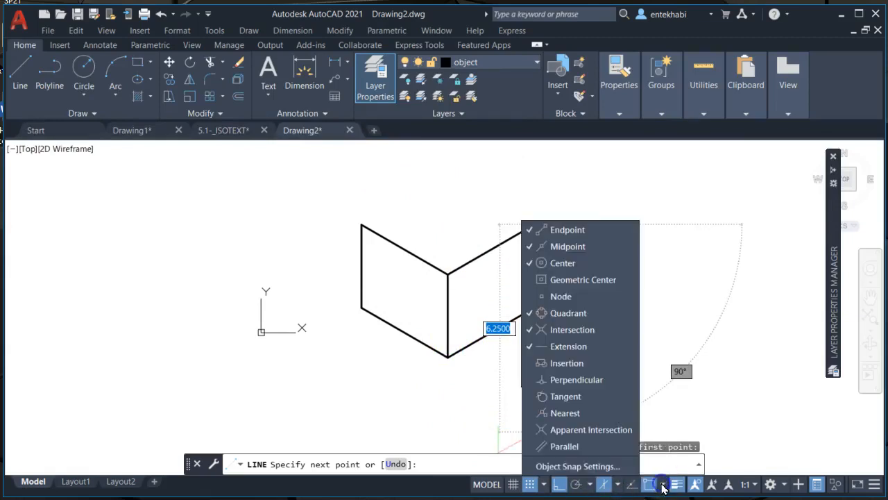
click(615, 487)
click(616, 485)
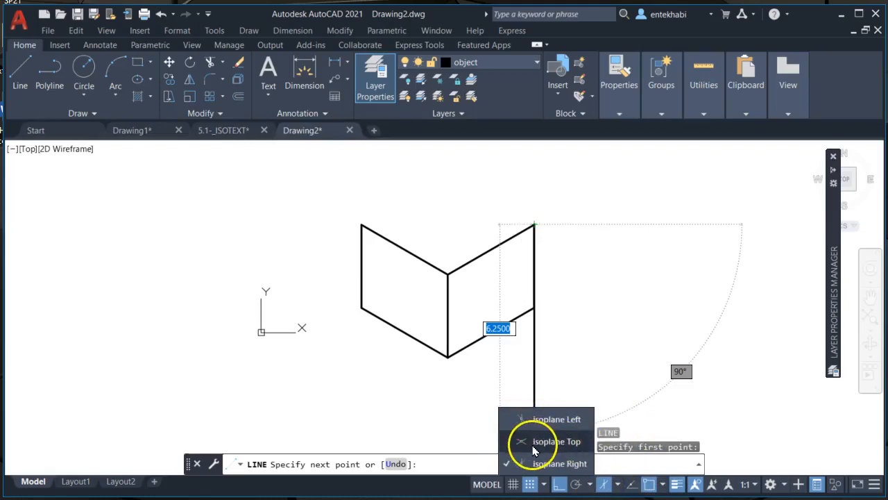
click(515, 442)
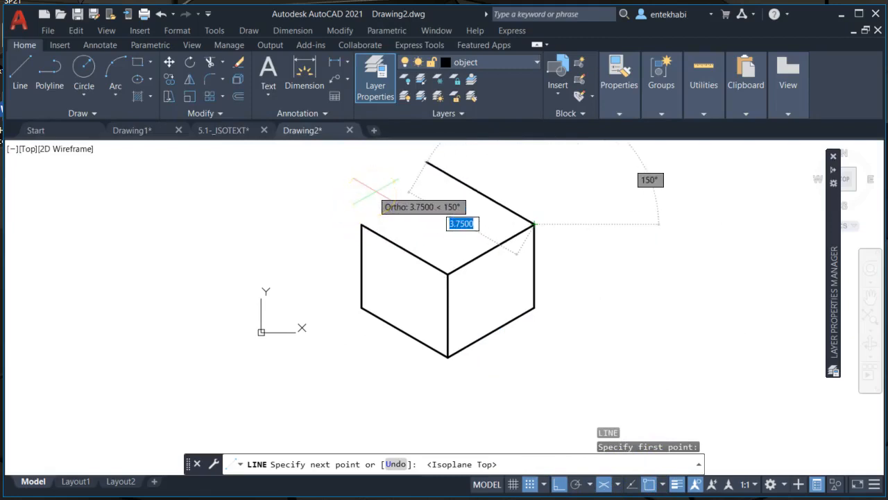
text(3)
key(Return)
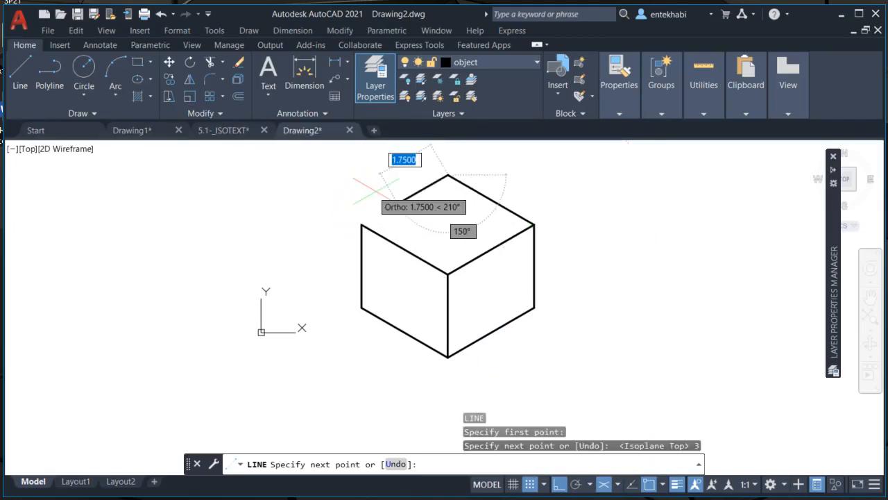
- Close the top face with a line to the left face's outer upper corner
click(362, 224)
key(Return)
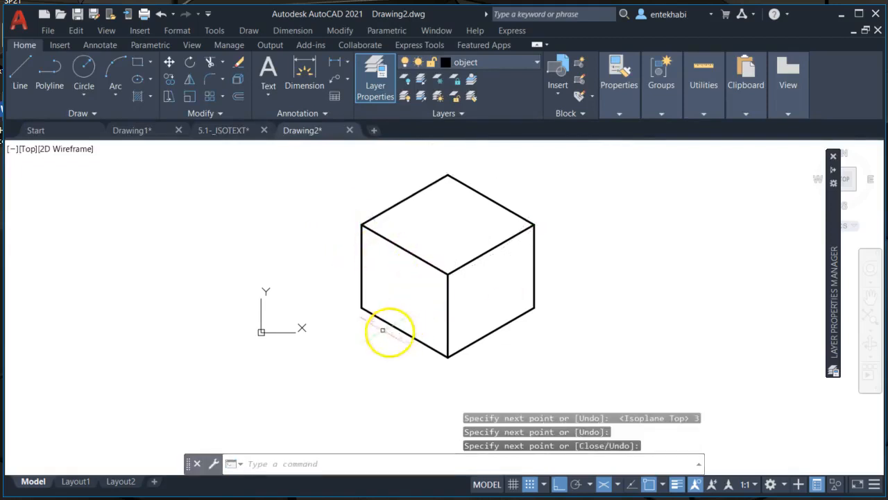
mouse_move(440, 349)
middle_down()
mouse_move(353, 369)
mouse_move(334, 358)
middle_up()
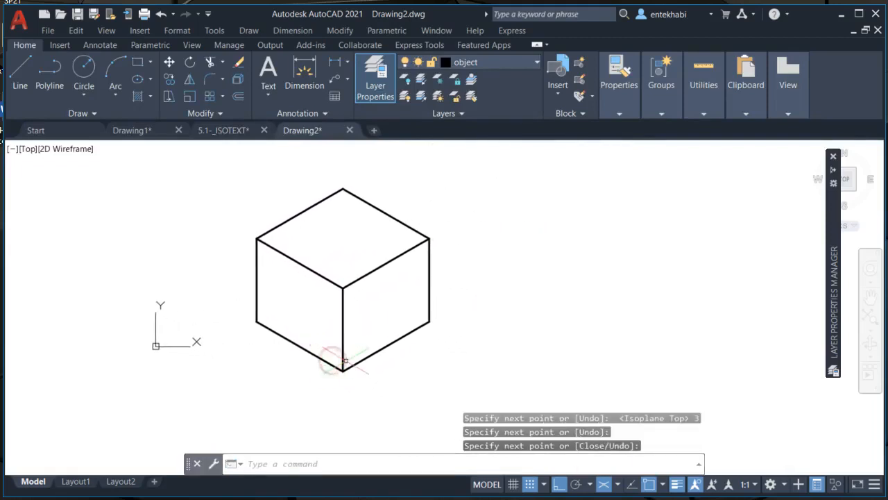
scroll(344, 361, up, 2)
scroll(345, 360, down, 2)
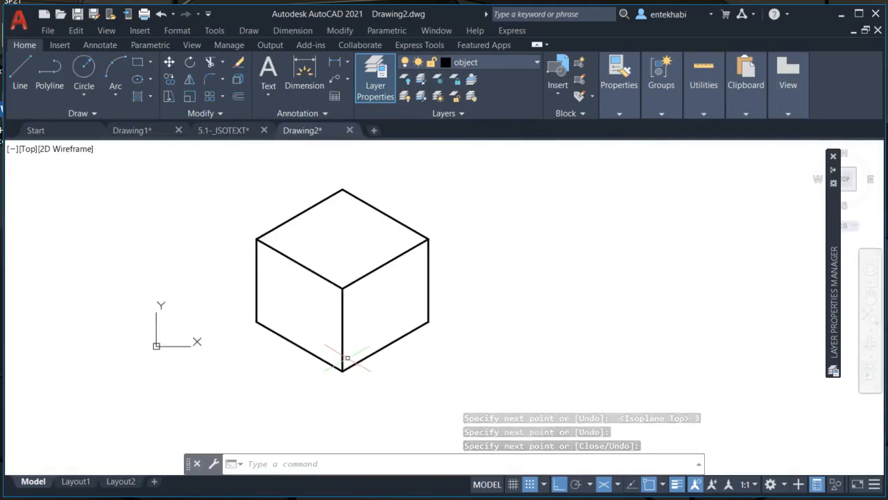